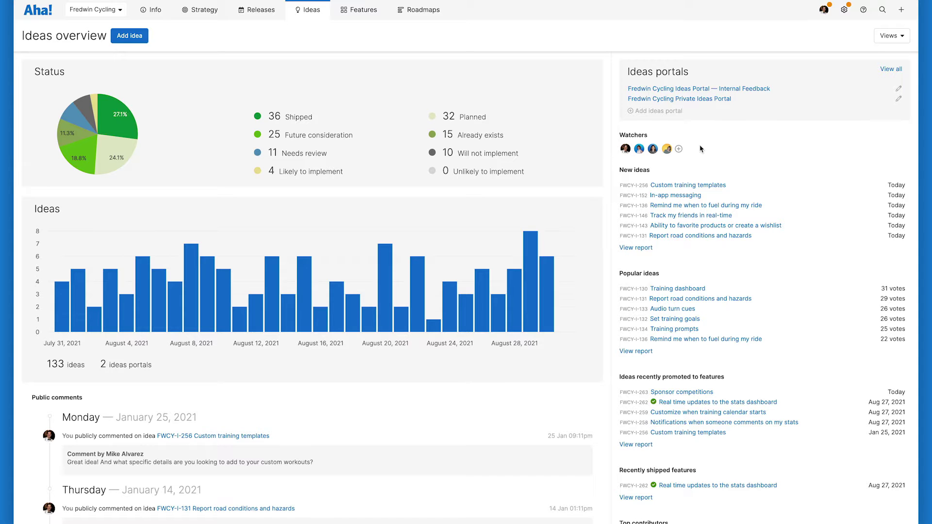
Create a public Fredwin Cycling Ideas Portal themed with the custom colour #6EA6A9
left_click(671, 115)
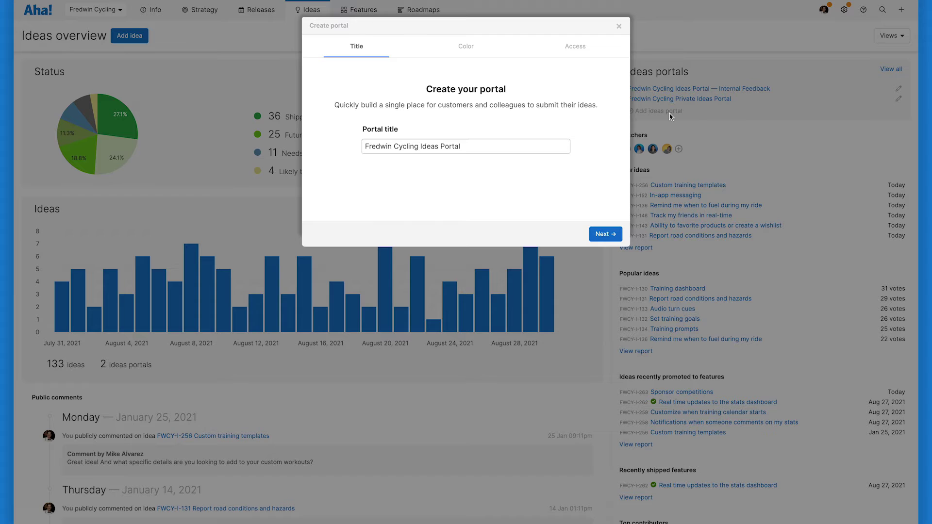
left_click(609, 234)
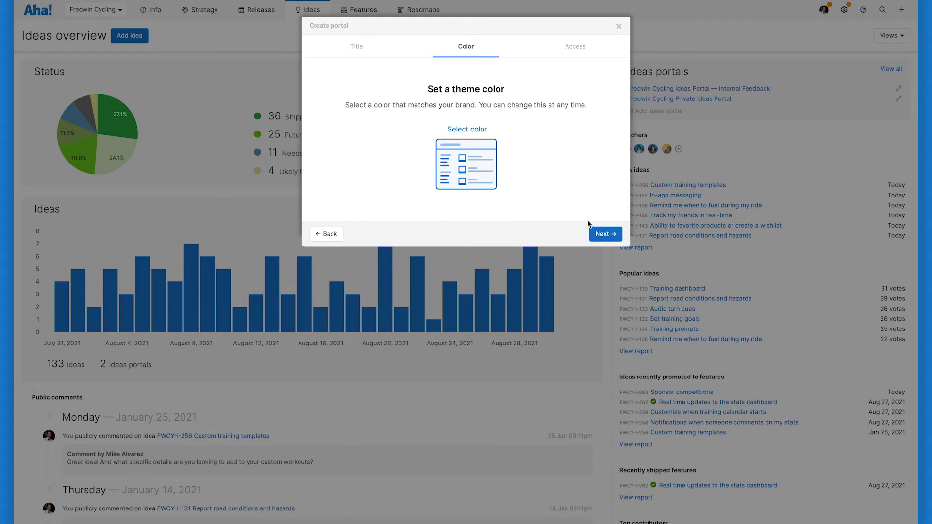
left_click(481, 129)
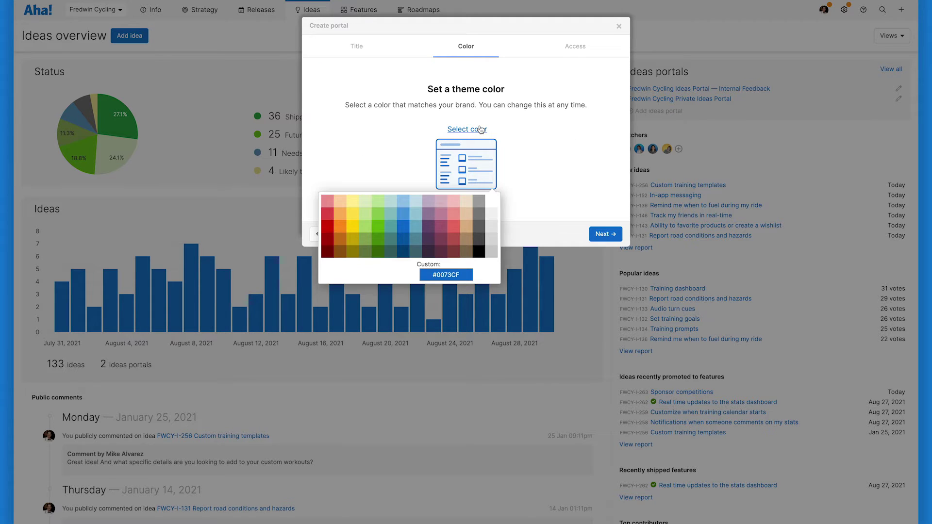
left_click(446, 275)
left_click(410, 307)
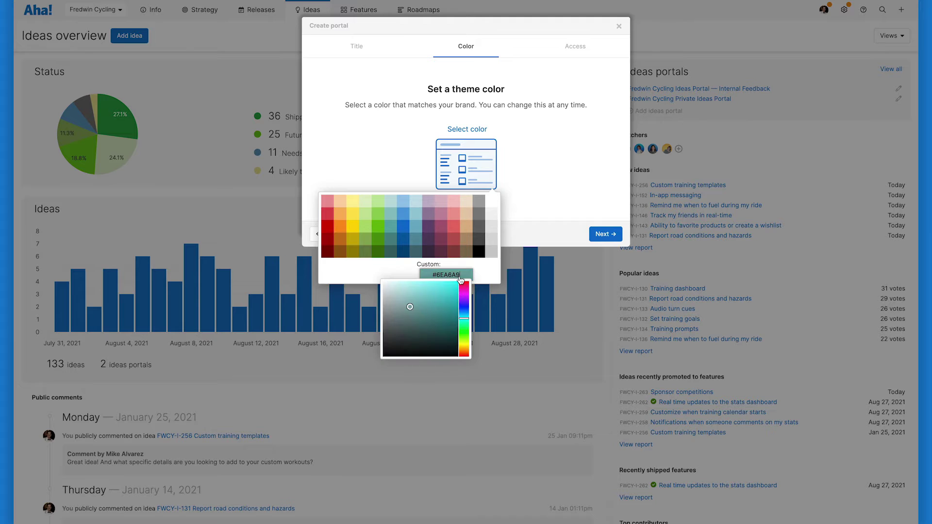
left_click(544, 194)
left_click(610, 235)
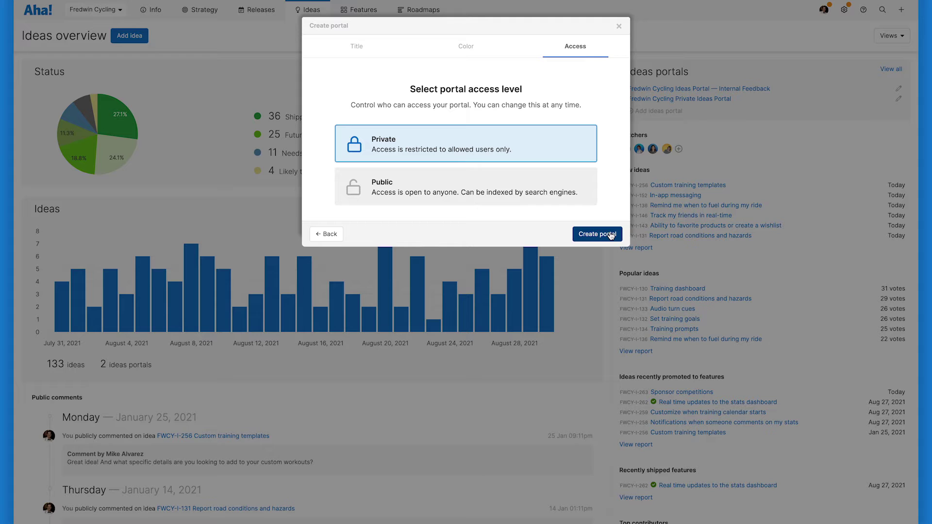
left_click(585, 195)
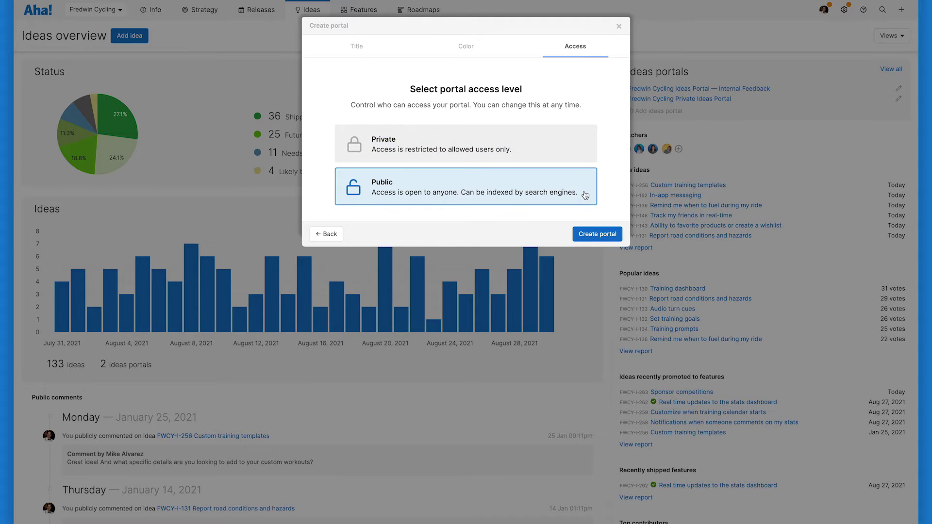
left_click(597, 234)
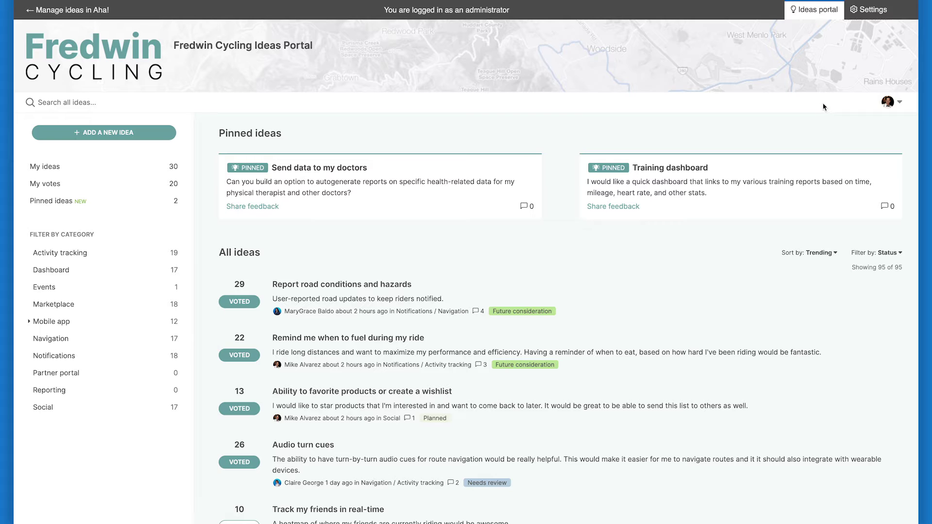
Open the Settings page of the new Fredwin Cycling Ideas Portal
left_click(868, 12)
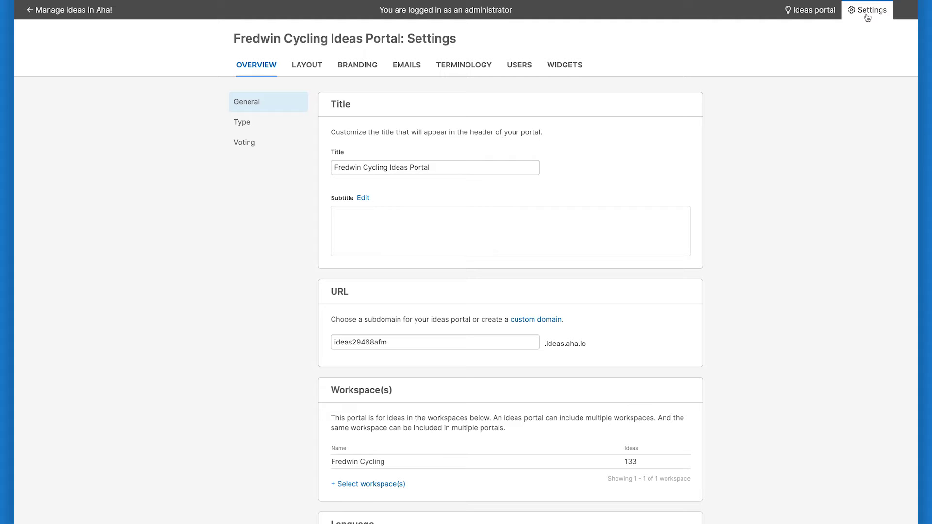
Retitle the portal 'Fredwin Cycling Public Ideas Portal' and paste in a welcome subtitle
left_click(388, 166)
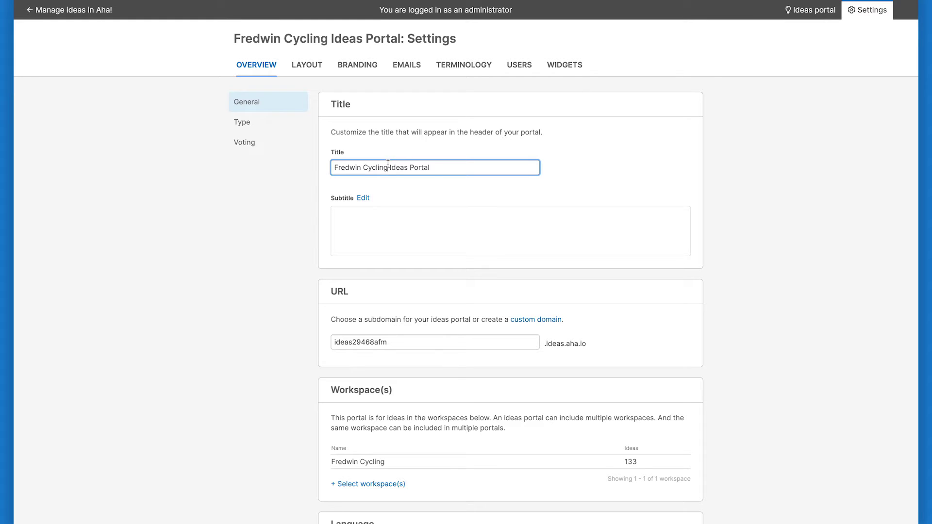
type("Public")
left_click(396, 189)
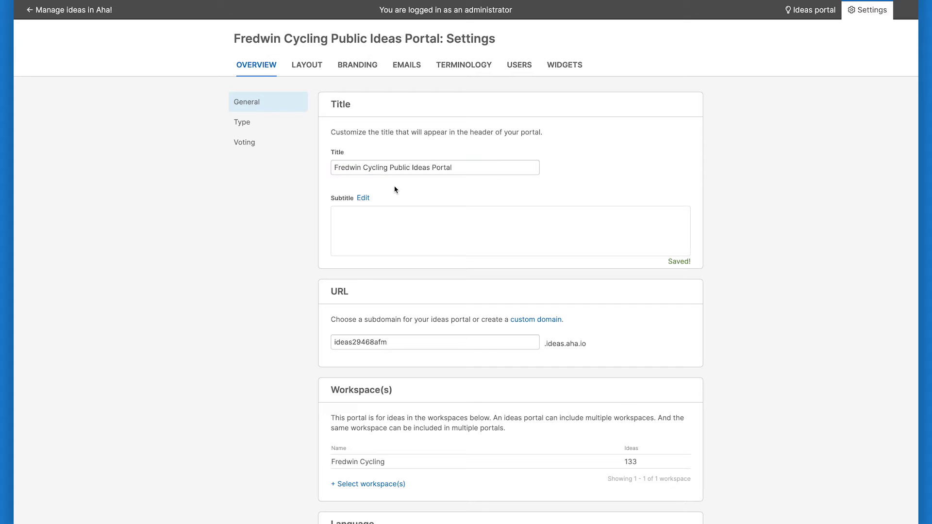
left_click(363, 199)
type("We love hearing from our customers! Please share your ideas and feedback.")
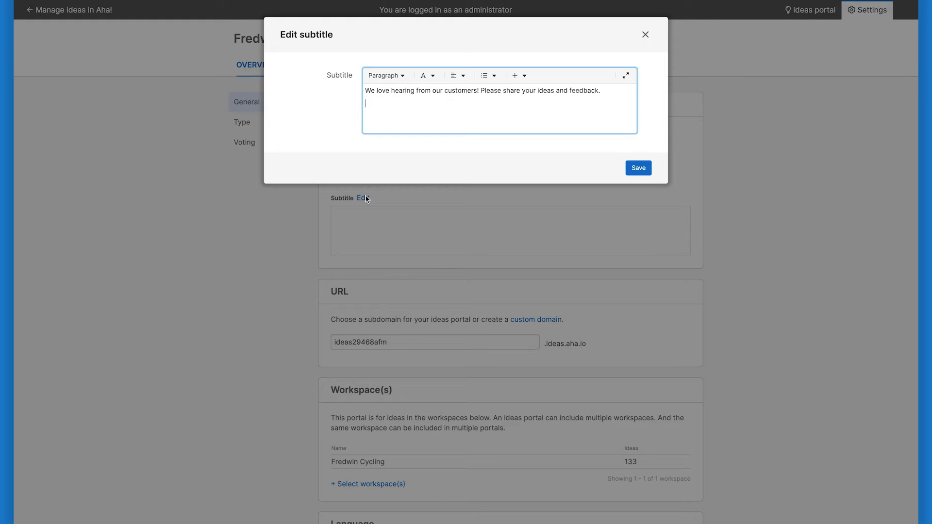
left_click(634, 168)
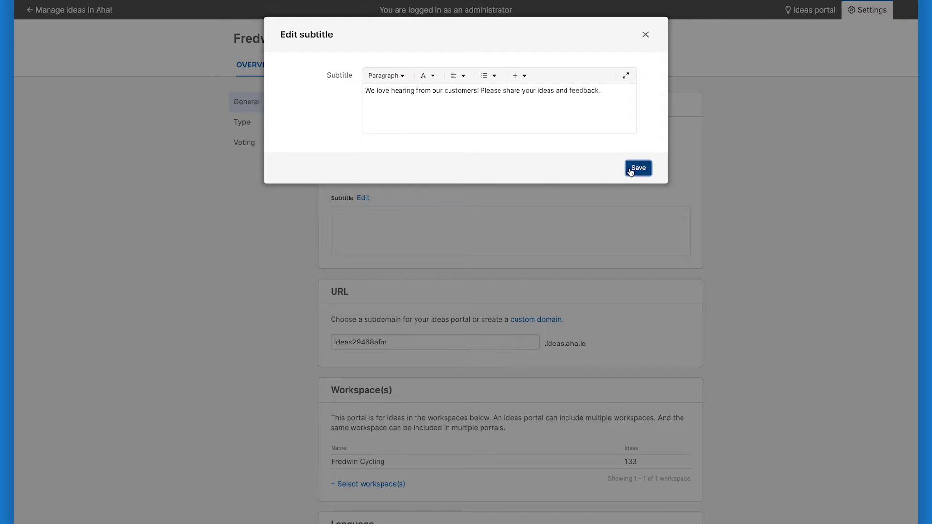
Change the portal subdomain to fredwin-cycling-ideas
double_click(442, 342)
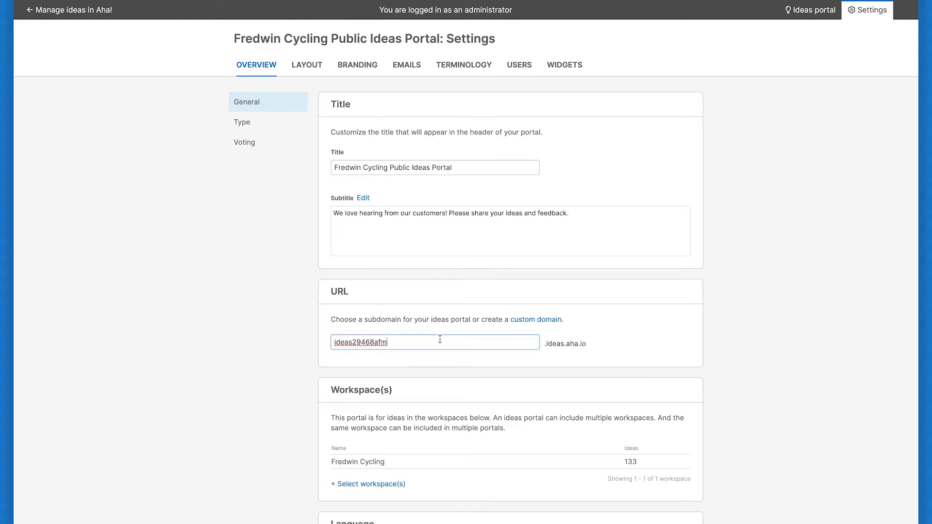
type("fredwin-cycling-ideas")
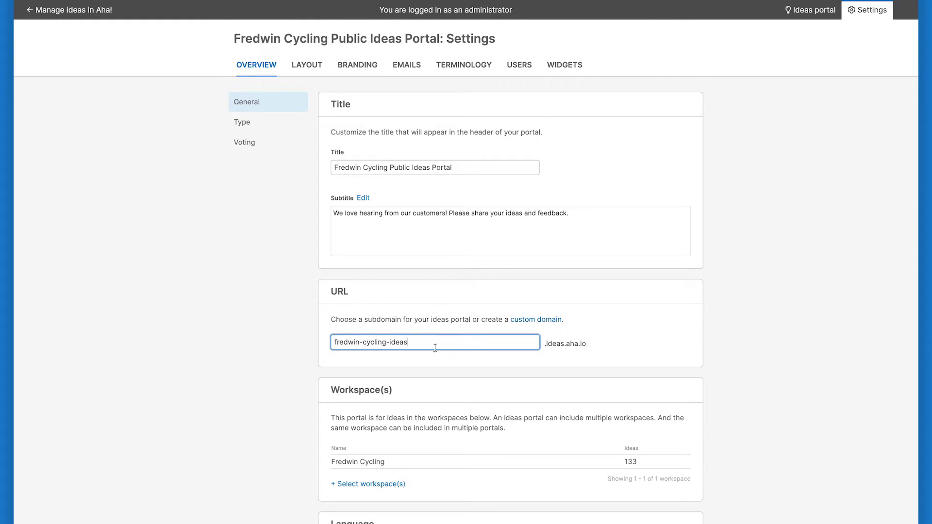
left_click(426, 356)
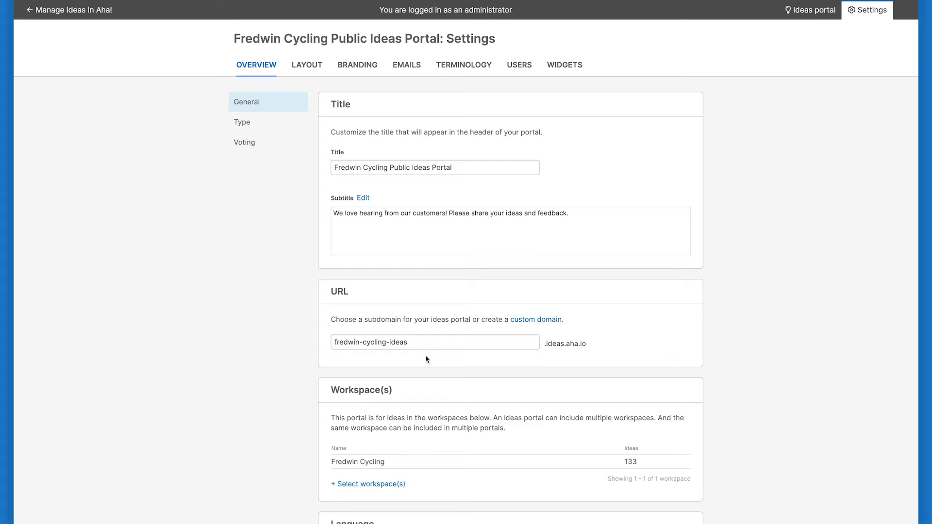
Add the Fredwin Swimming workspace to the portal
scroll(427, 359, "down", 4)
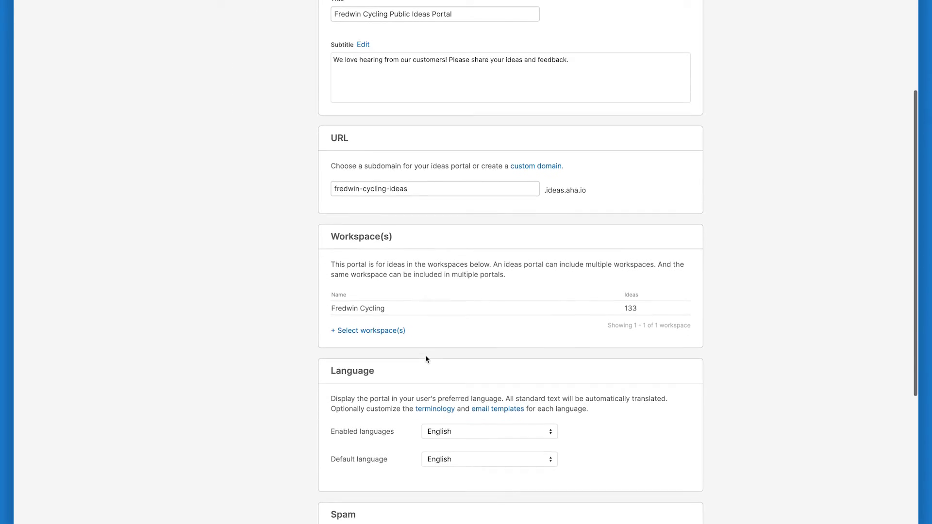
left_click(392, 288)
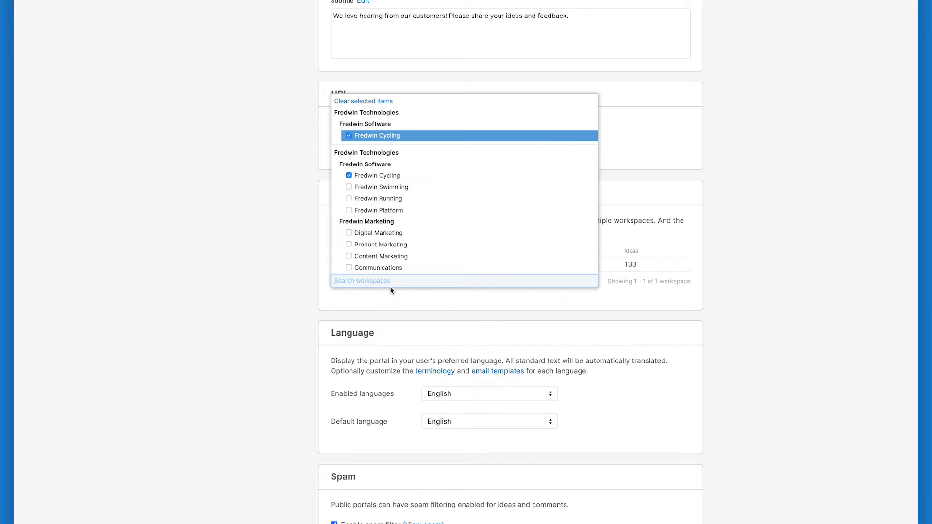
left_click(384, 187)
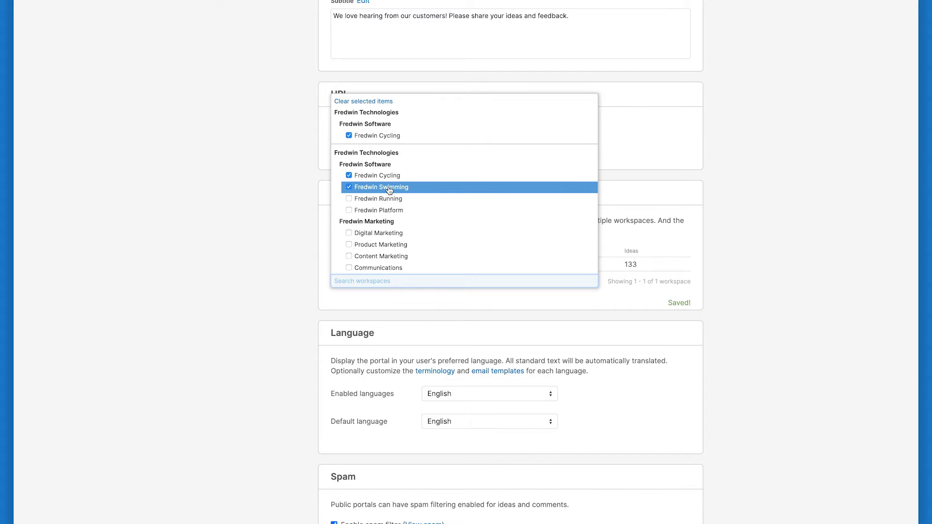
left_click(287, 245)
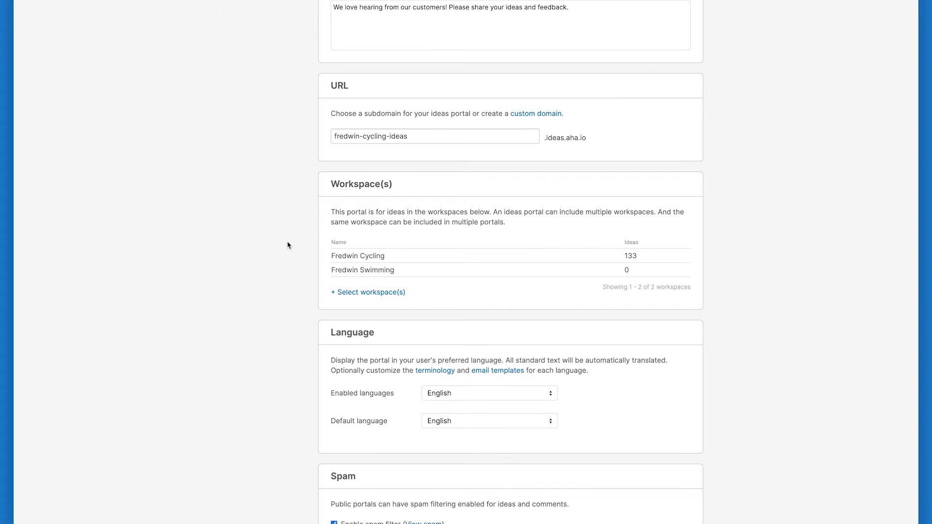
Enable Spanish, German, French and Dutch as additional portal languages
scroll(287, 243, "down", 3)
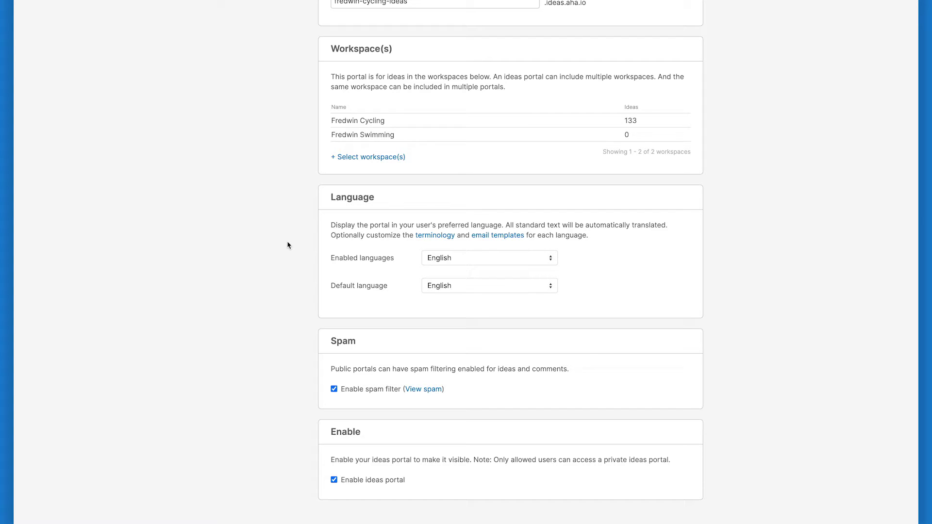
left_click(463, 256)
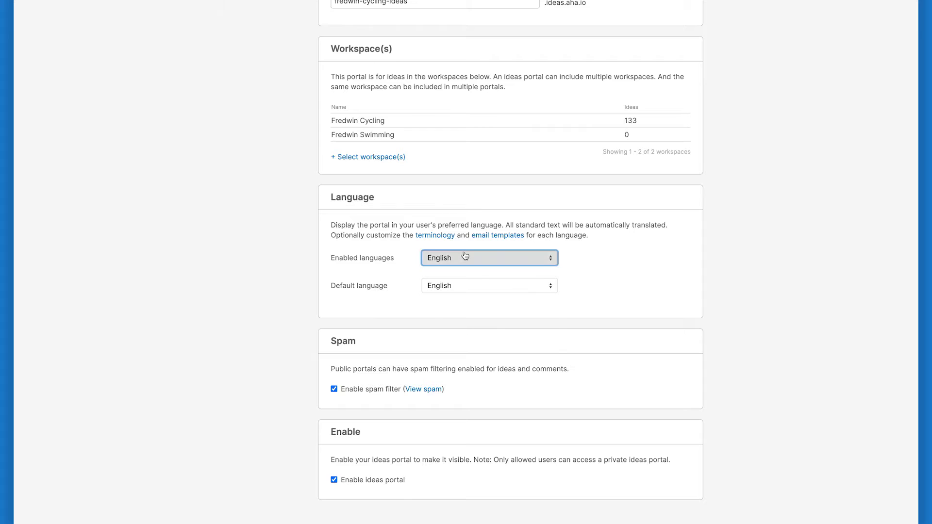
left_click(463, 312)
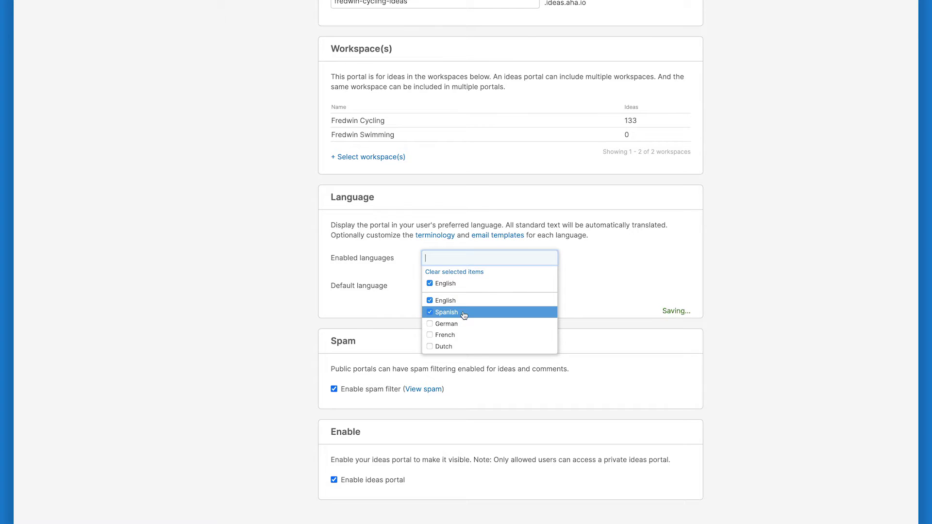
left_click(462, 324)
left_click(462, 336)
left_click(462, 346)
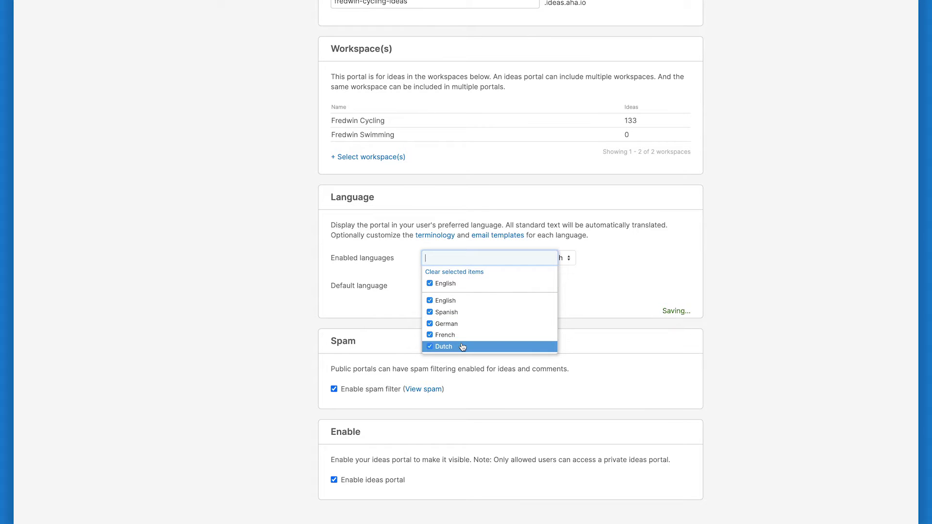
left_click(284, 298)
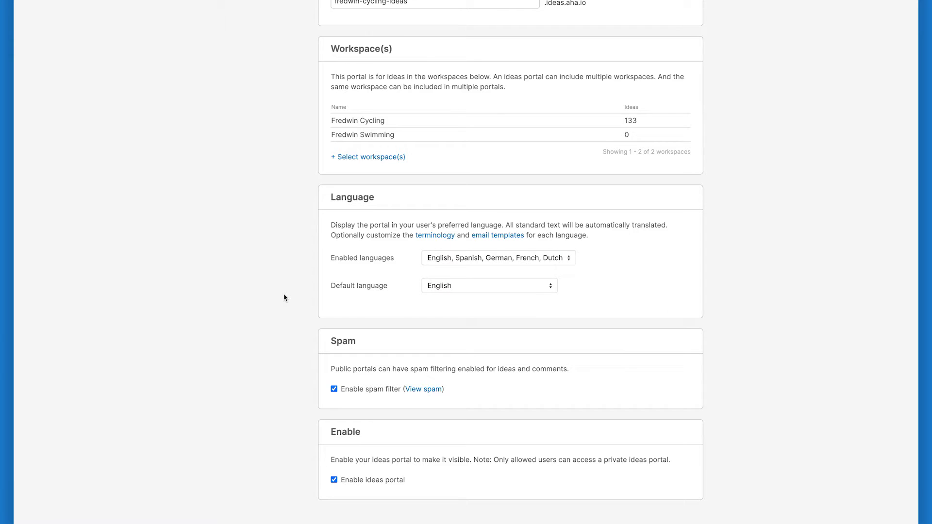
Keep the portal a public full ideas portal after briefly trying private access and proxy voting
scroll(284, 298, "up", 2)
scroll(284, 298, "up", 5)
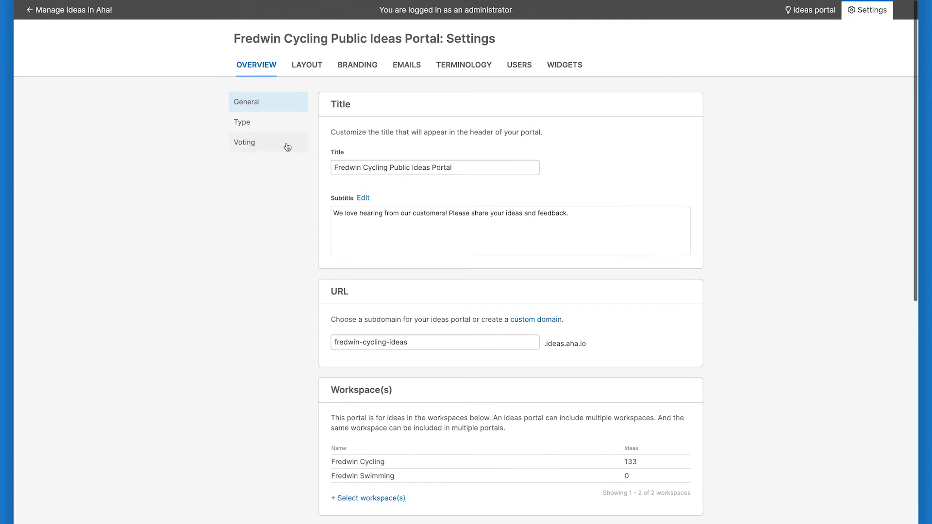
left_click(288, 120)
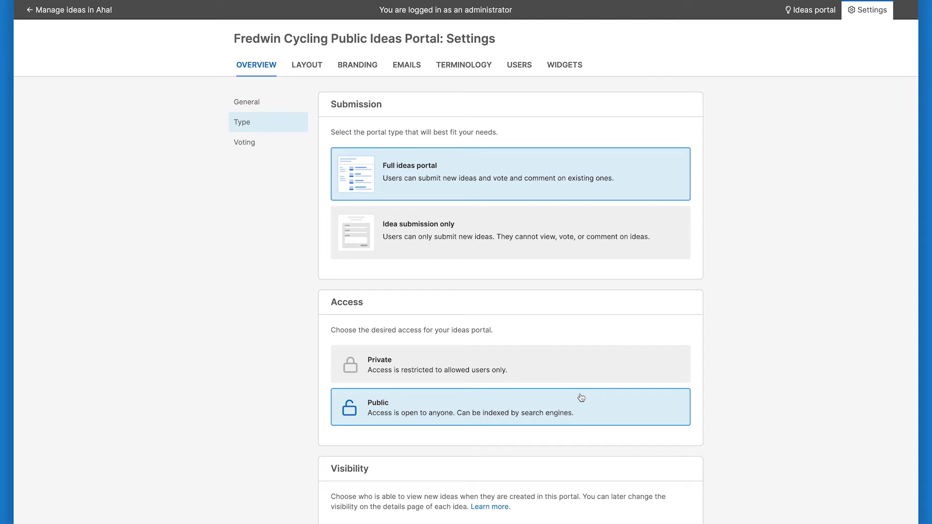
left_click(583, 370)
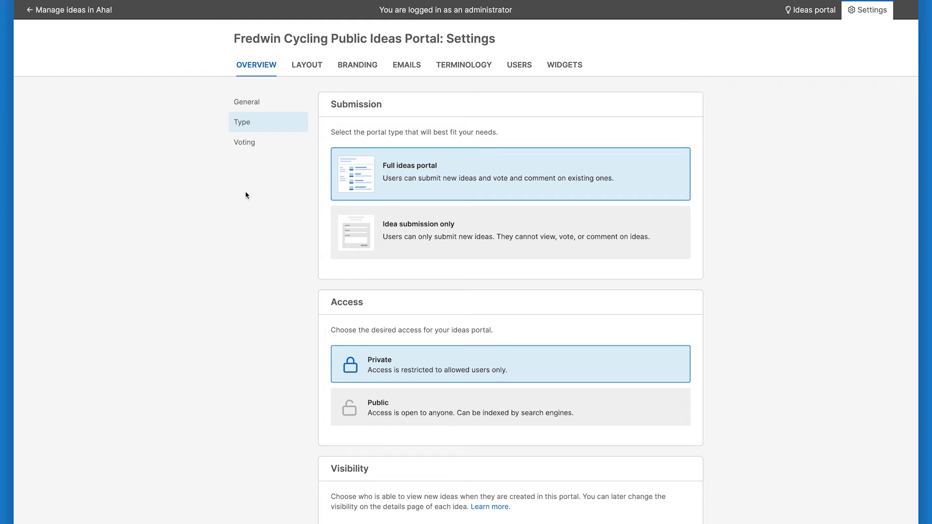
left_click(273, 148)
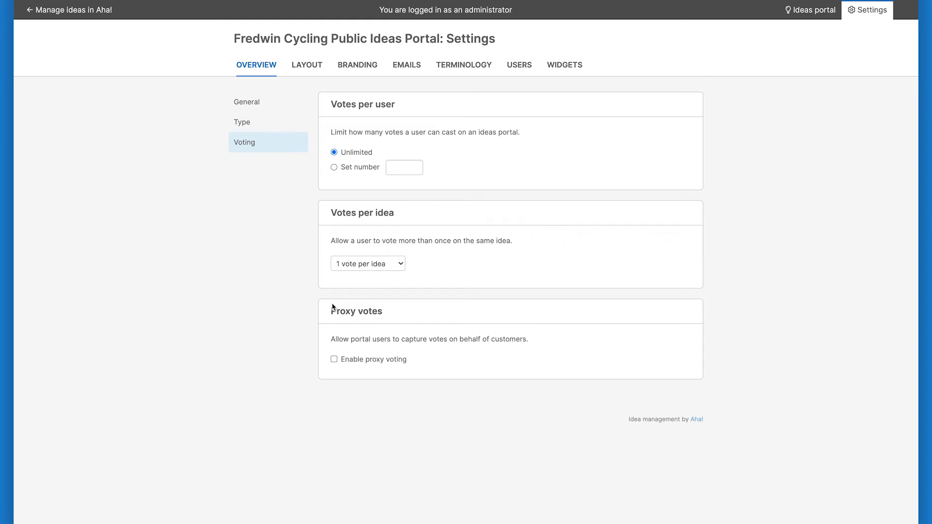
left_click(334, 360)
left_click(270, 124)
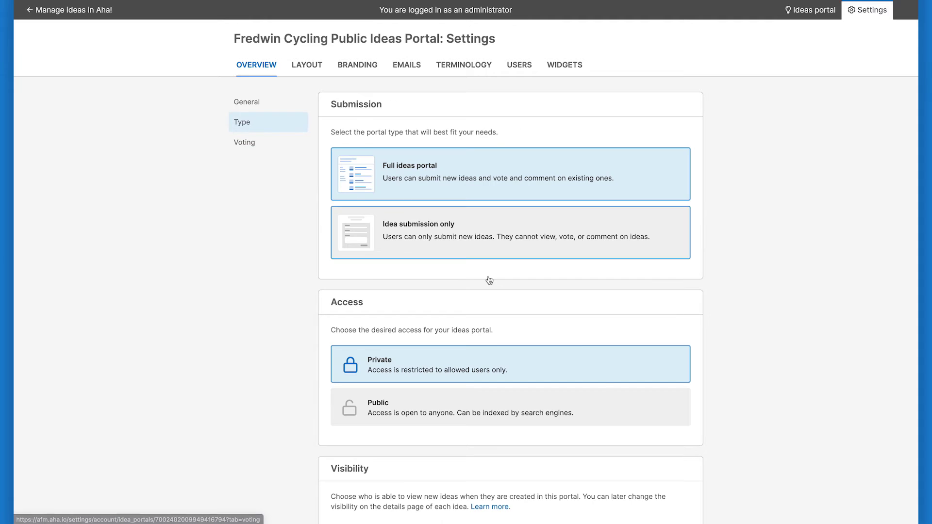
left_click(604, 392)
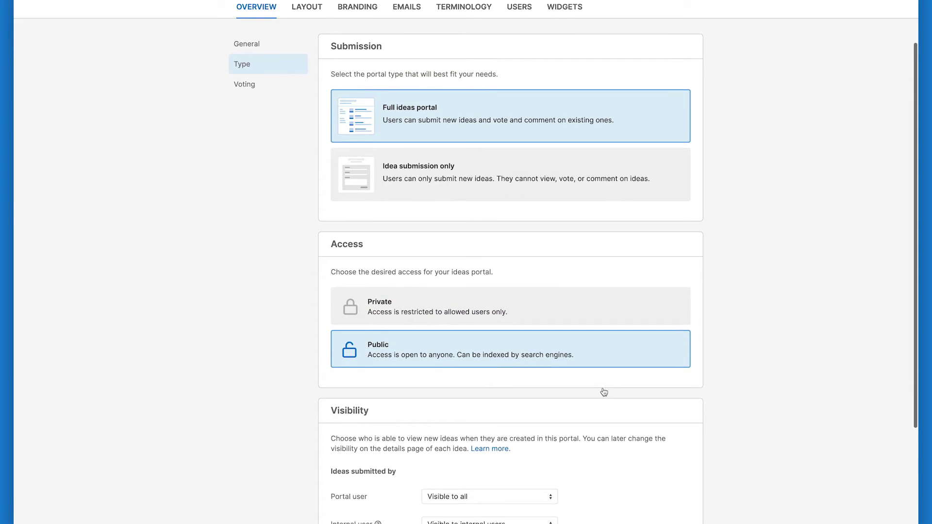
Review idea visibility for portal, internal and Aha! users, keeping Visible to creator
scroll(604, 392, "down", 3)
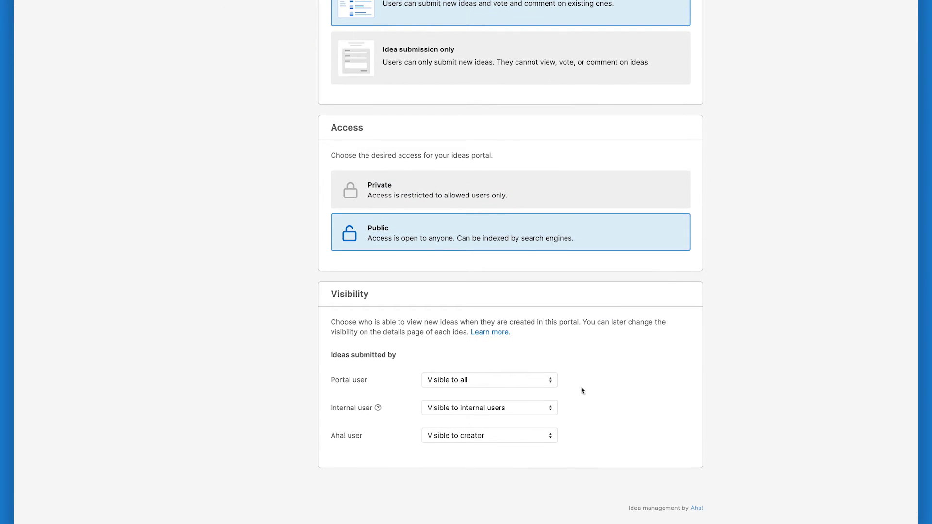
left_click(549, 384)
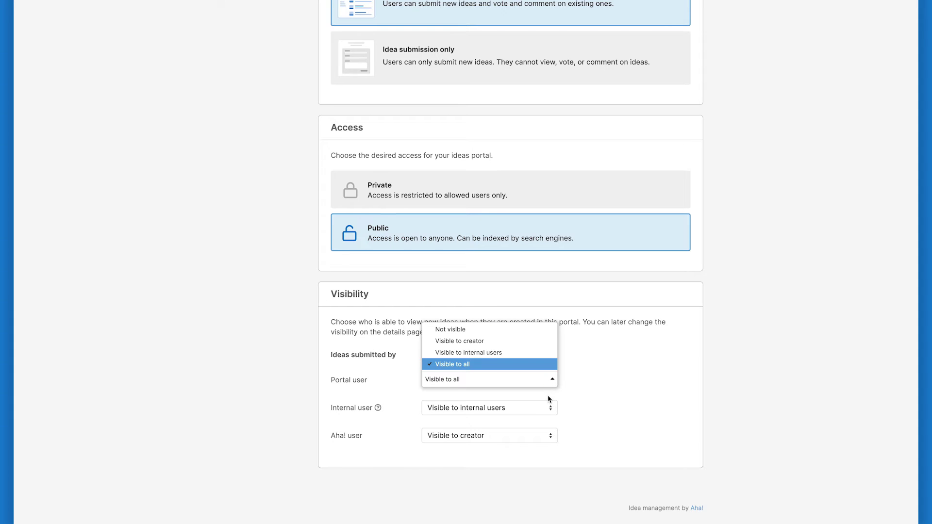
left_click(546, 410)
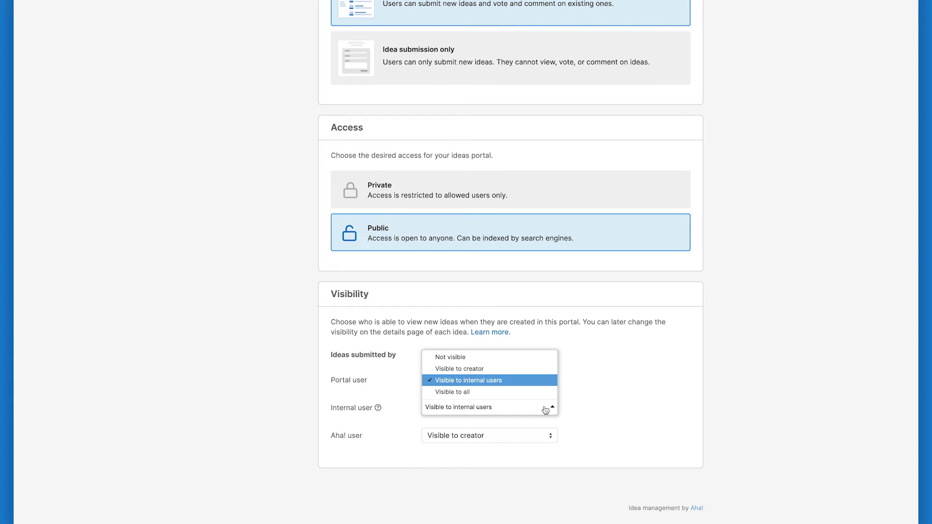
left_click(540, 438)
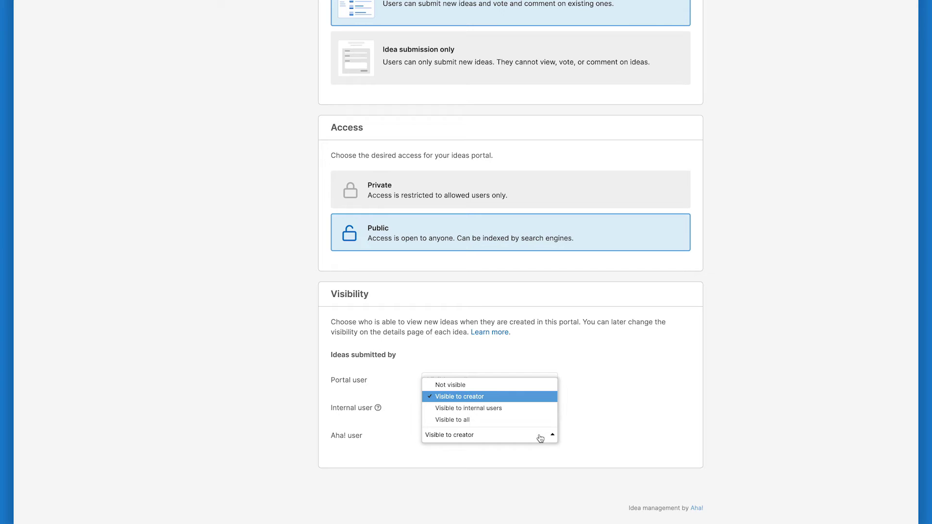
left_click(580, 428)
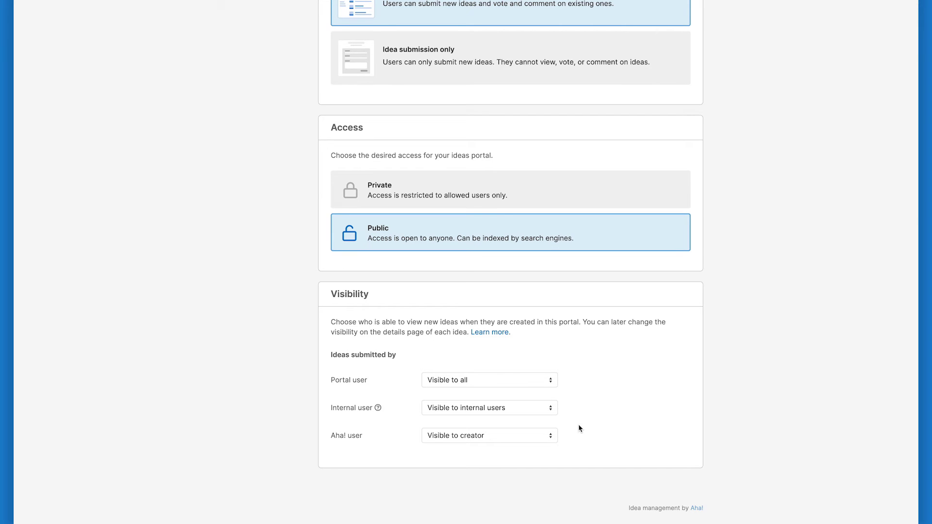
scroll(580, 428, "up", 4)
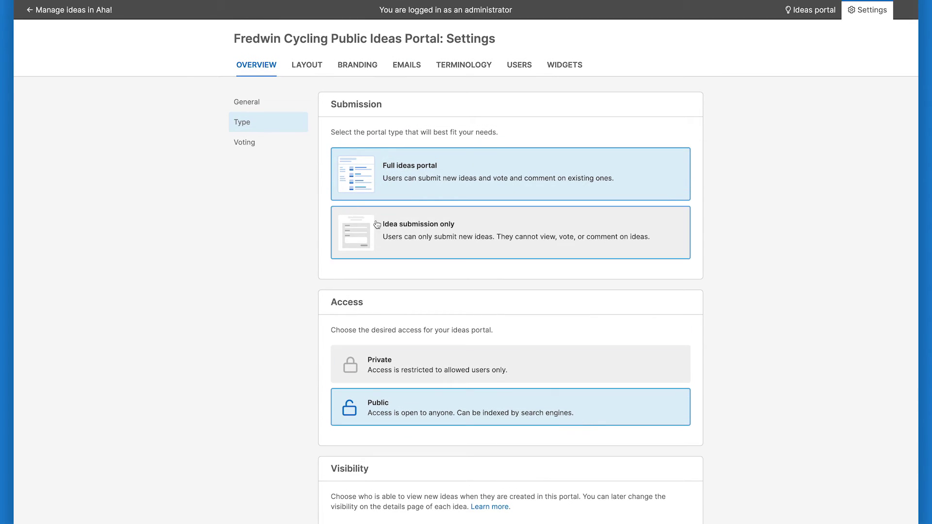
Cap each user at 10 votes while keeping 1 vote per idea
left_click(298, 143)
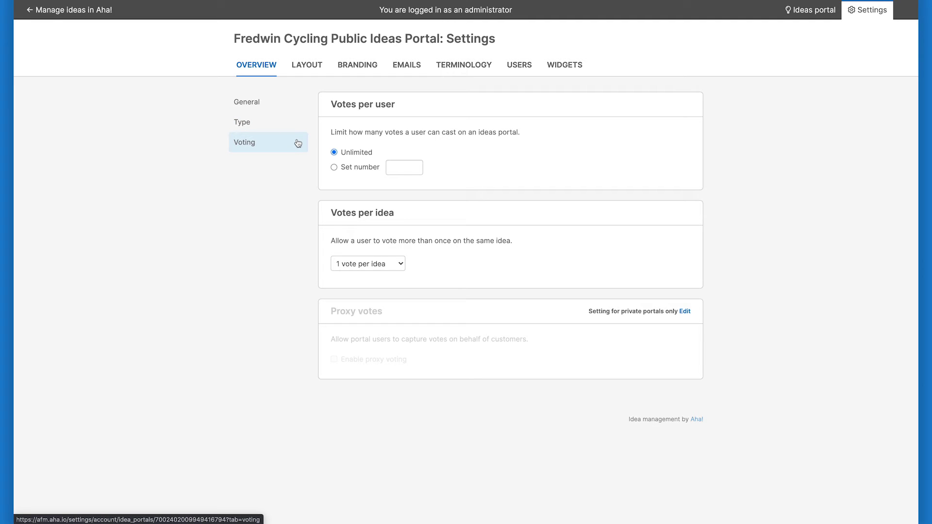
left_click(334, 168)
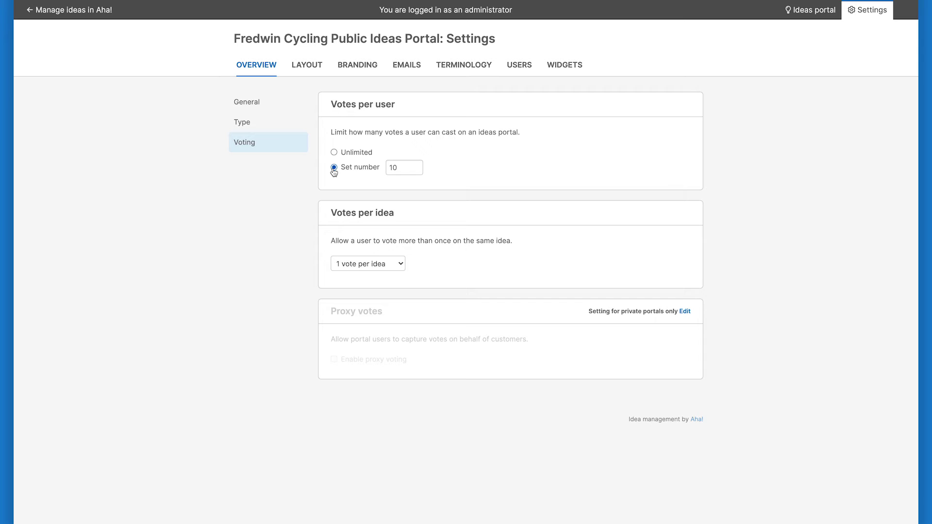
left_click(390, 263)
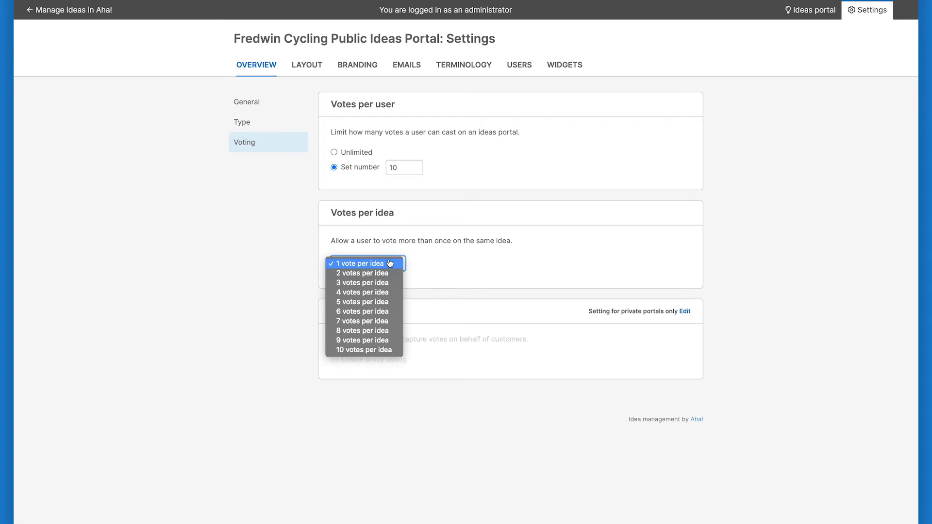
left_click(423, 244)
left_click(368, 71)
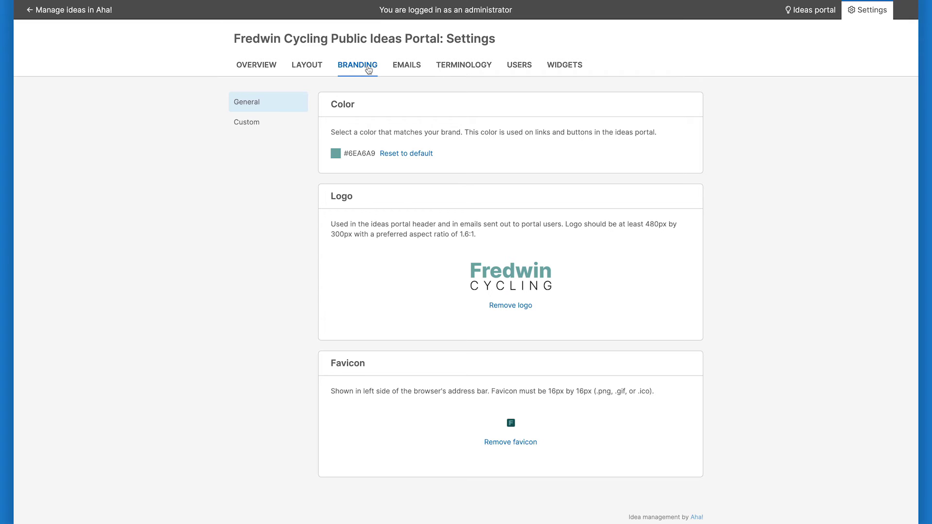
Keep the #6EA6A9 brand colour and review custom domain, display and code options without adding a domain
left_click(336, 153)
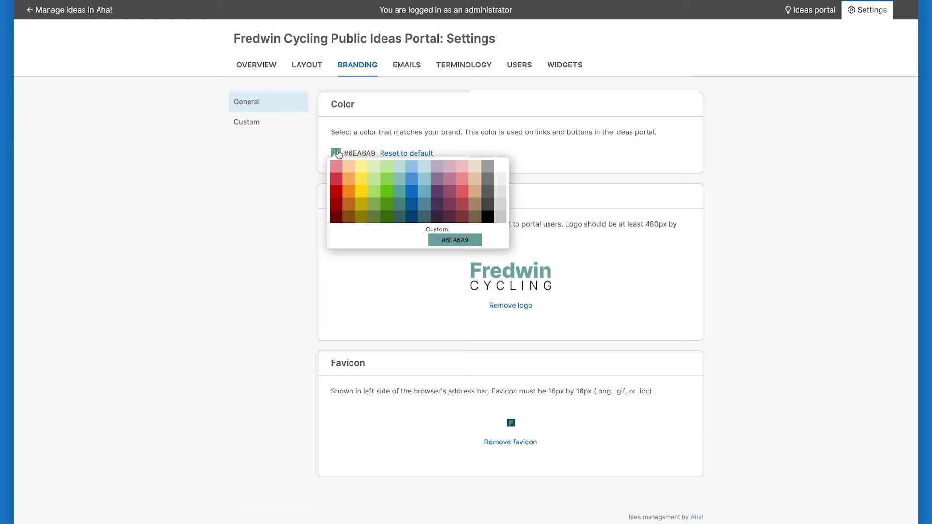
left_click(315, 167)
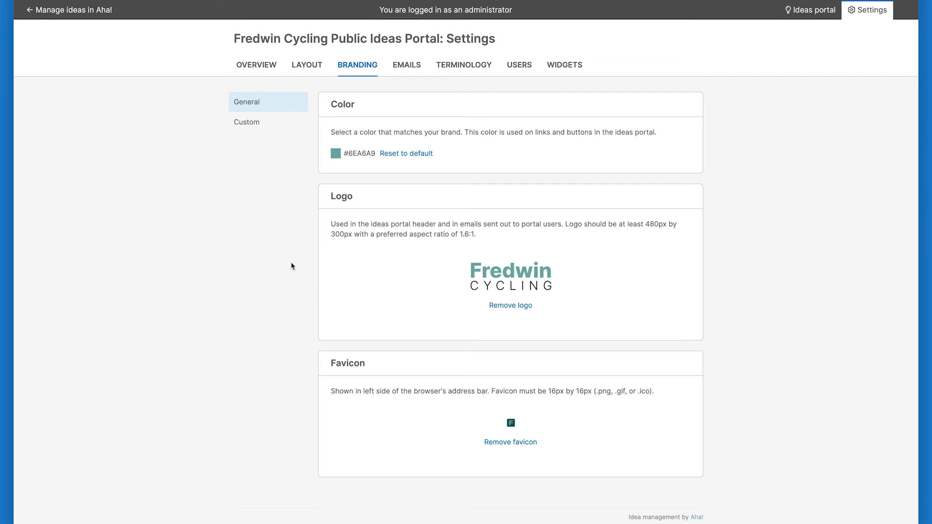
left_click(282, 132)
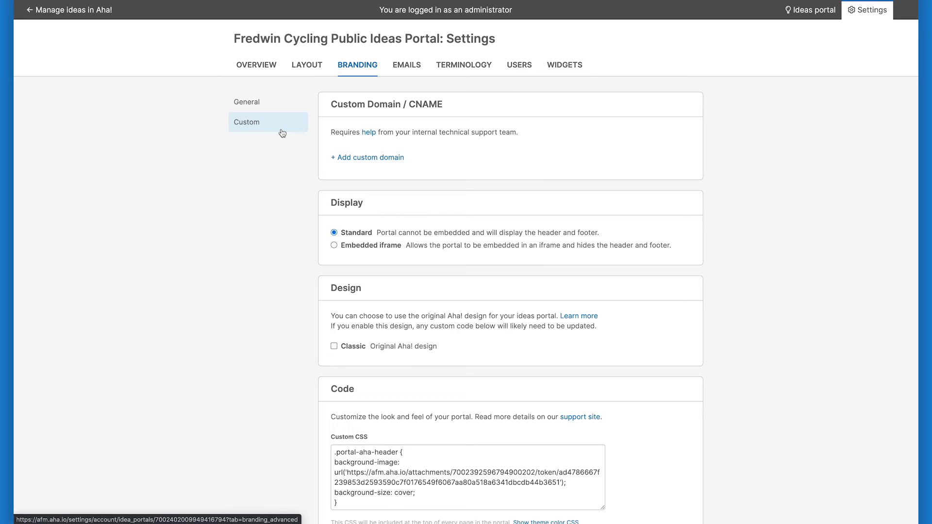
left_click(346, 158)
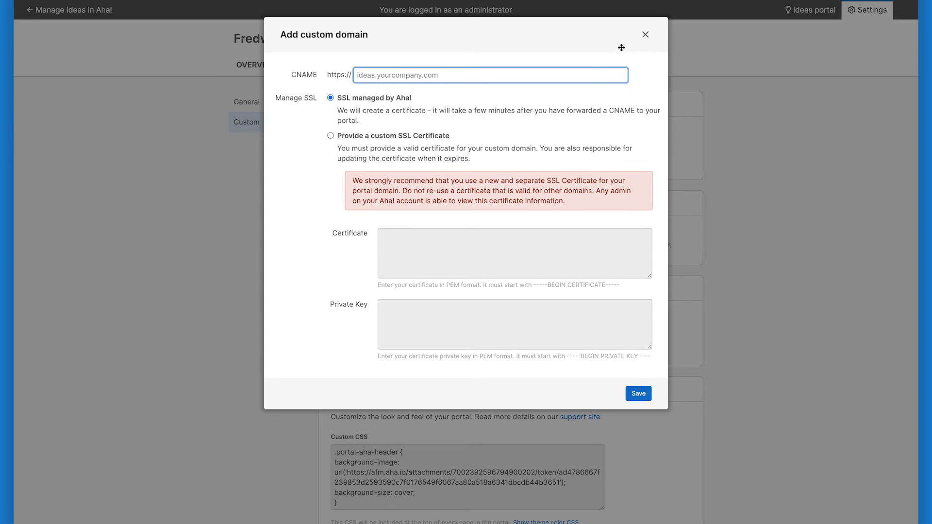
left_click(646, 35)
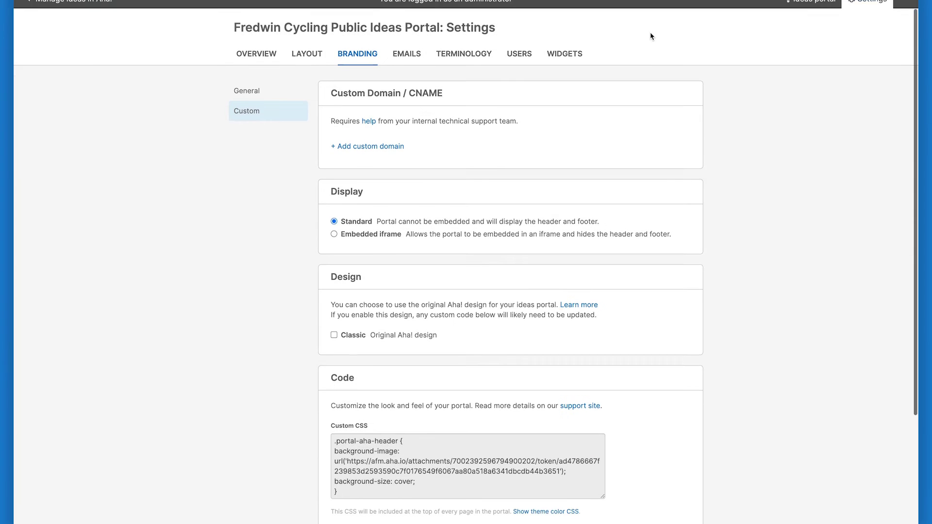
scroll(651, 33, "down", 3)
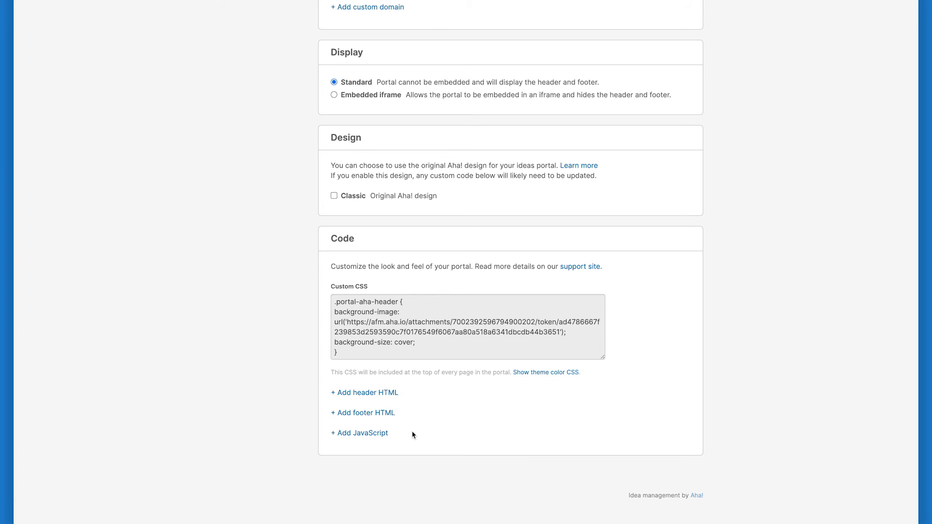
scroll(411, 430, "up", 3)
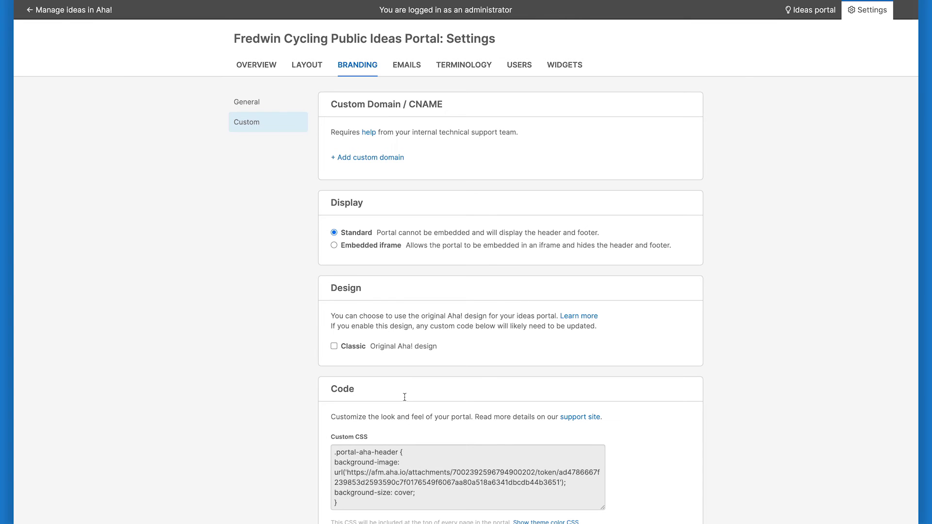
Review the terminology for navigation, ideas, categories, votes, status, users and custom fields
left_click(461, 70)
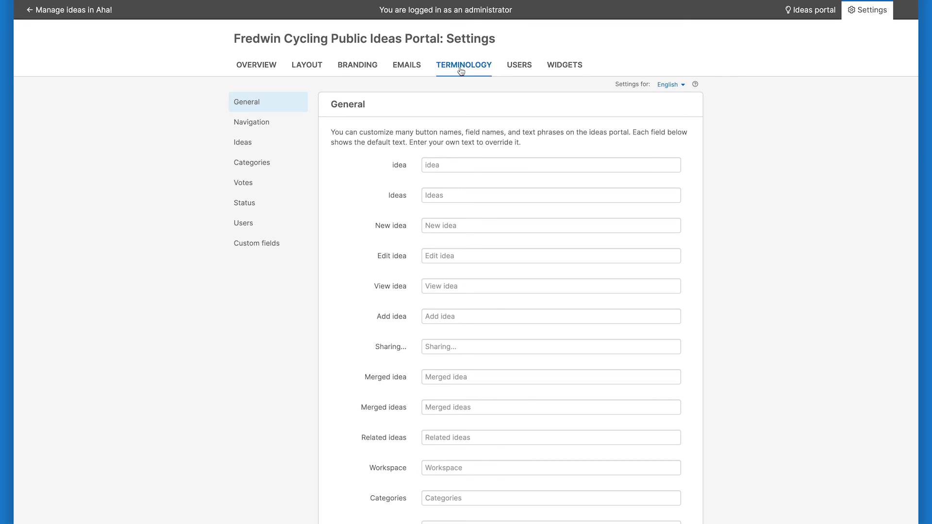
left_click(299, 120)
left_click(287, 141)
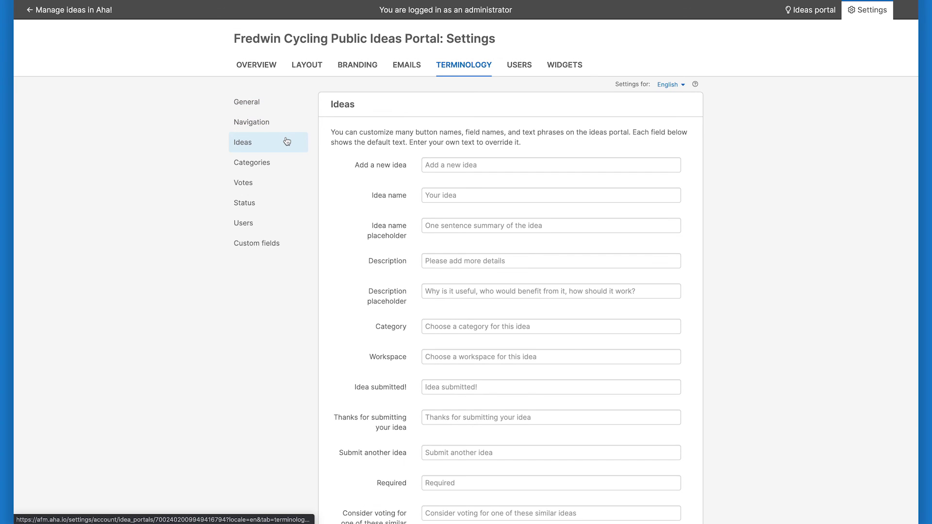
left_click(283, 161)
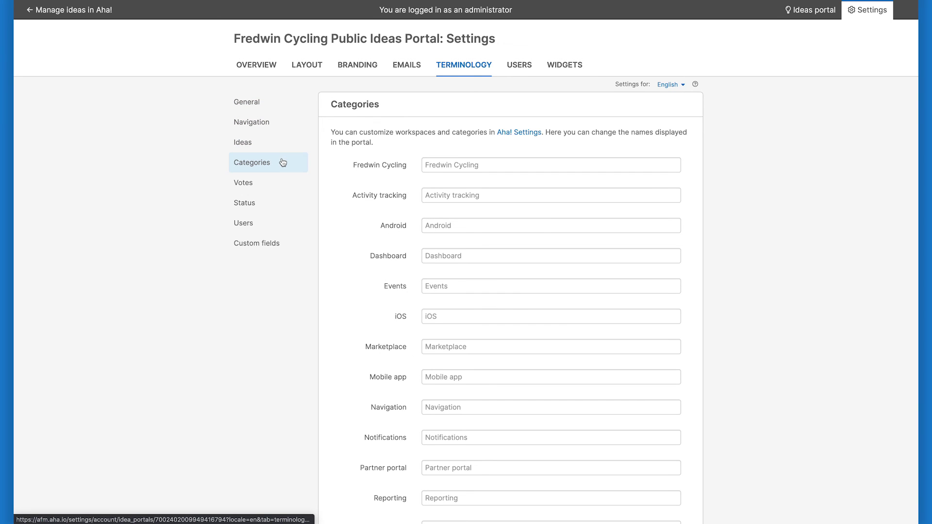
left_click(277, 182)
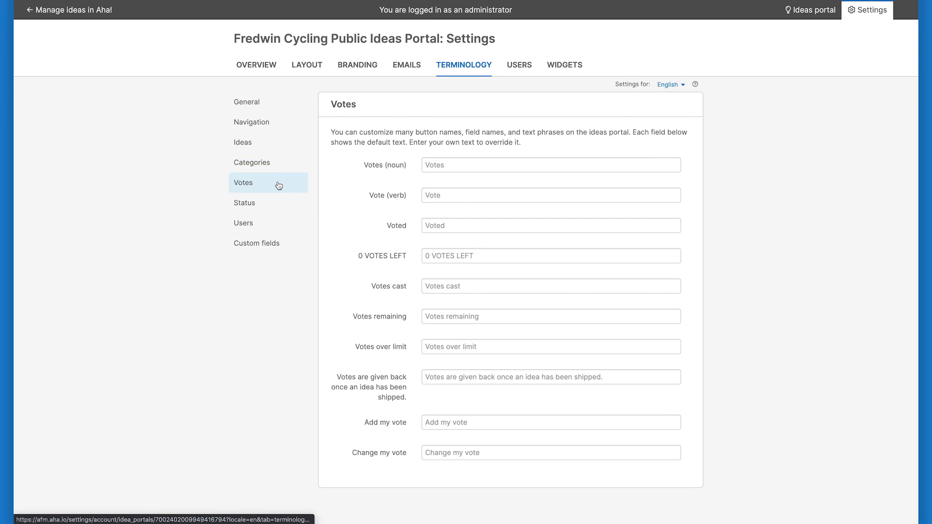
left_click(276, 203)
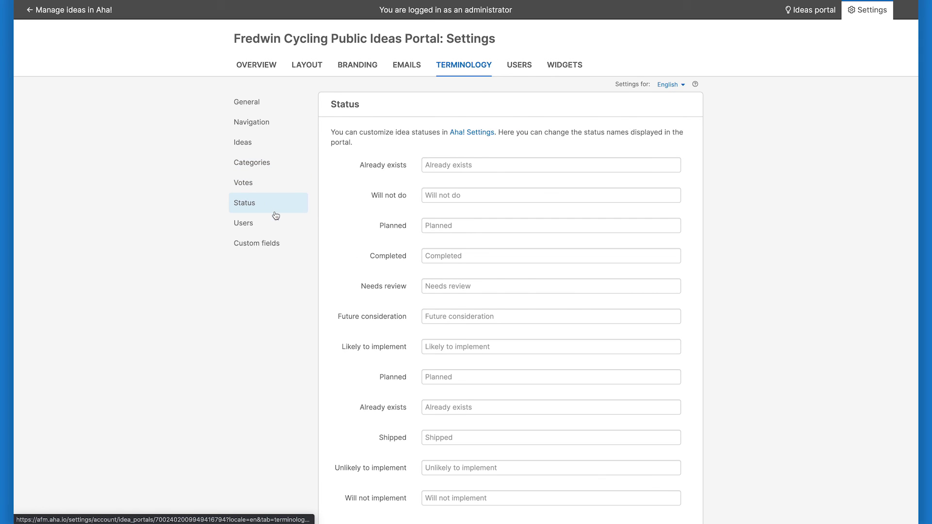
left_click(276, 224)
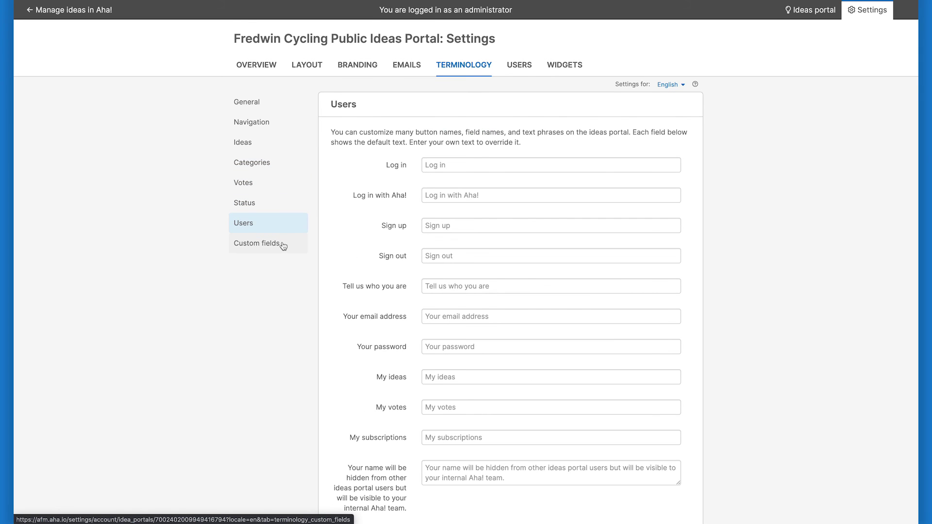
left_click(284, 246)
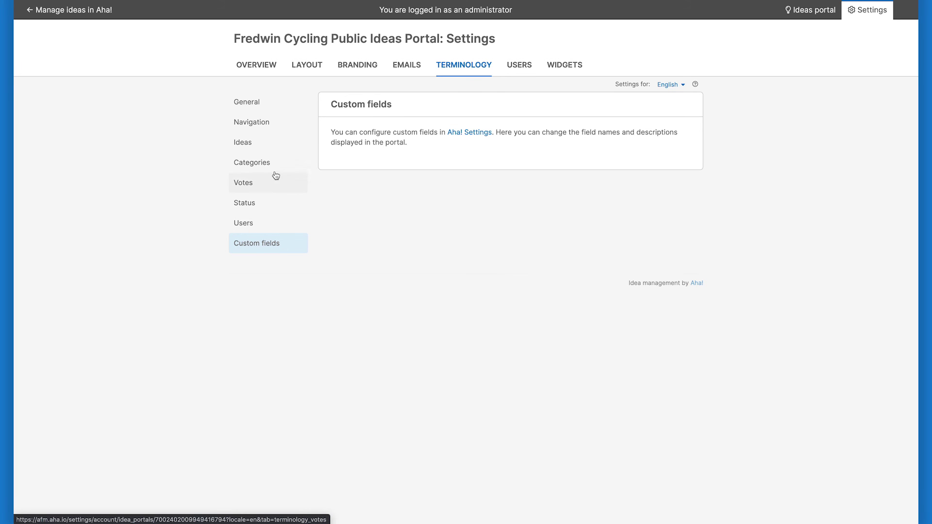
Relabel 'Add a new idea' as 'Share your idea' and open the live ideas portal
left_click(279, 149)
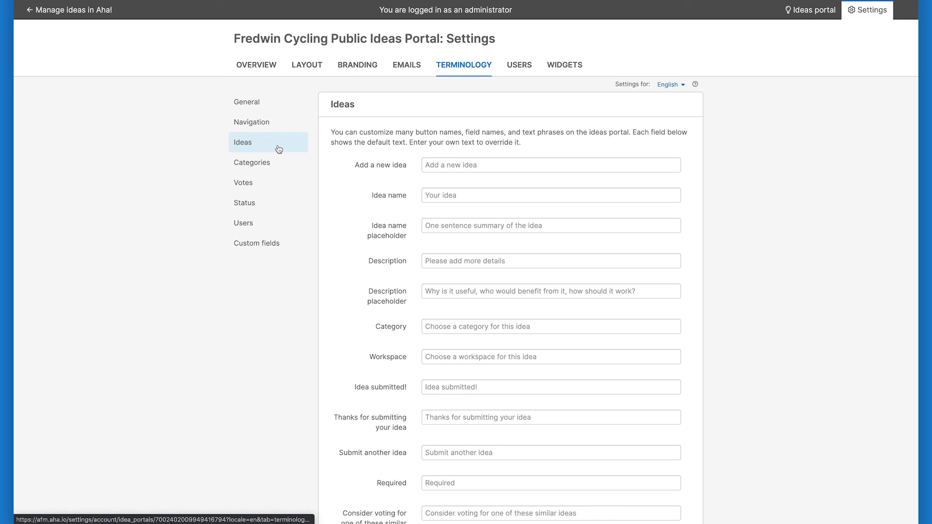
left_click(464, 160)
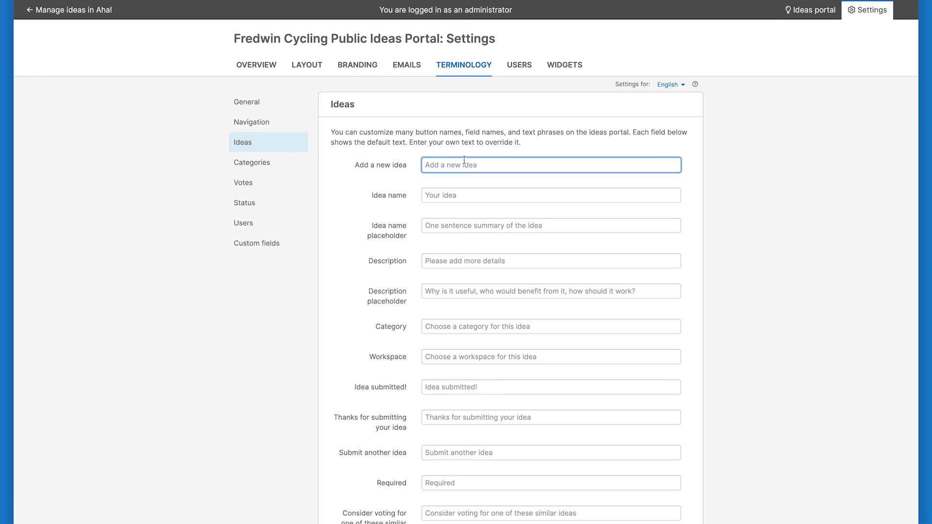
type("Share your idea")
left_click(698, 162)
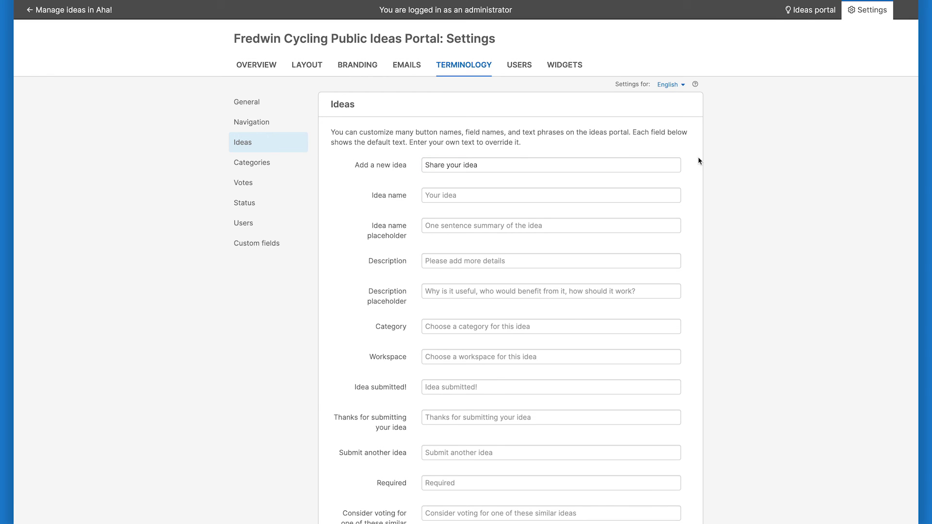
left_click(808, 19)
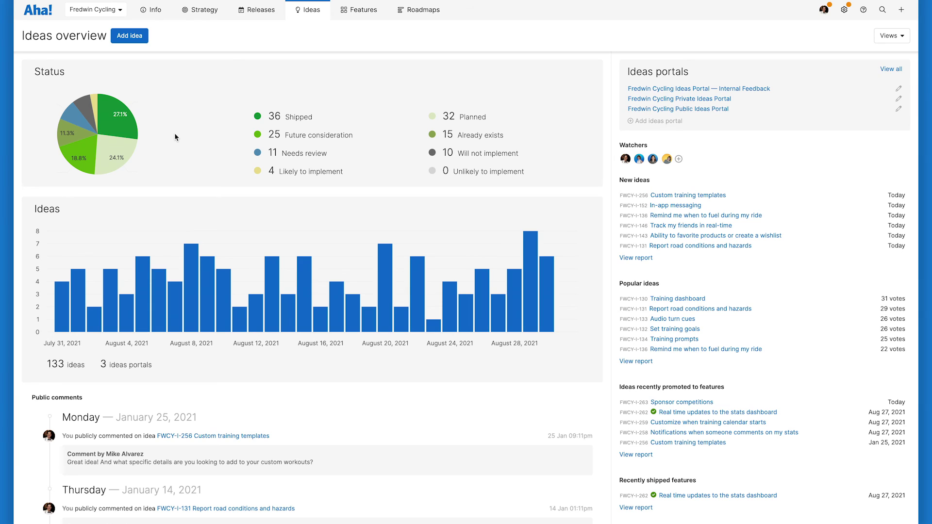
Open the Get help from an expert form from the help menu
left_click(863, 11)
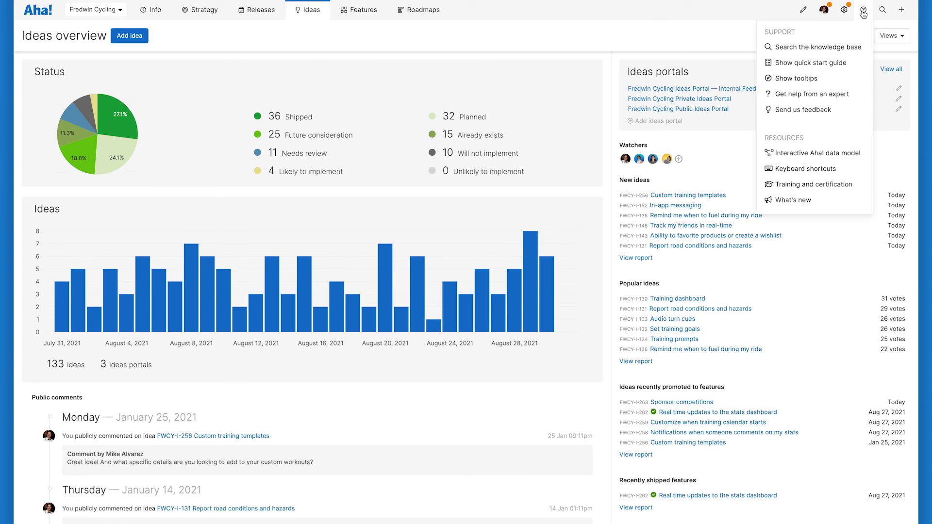
left_click(859, 94)
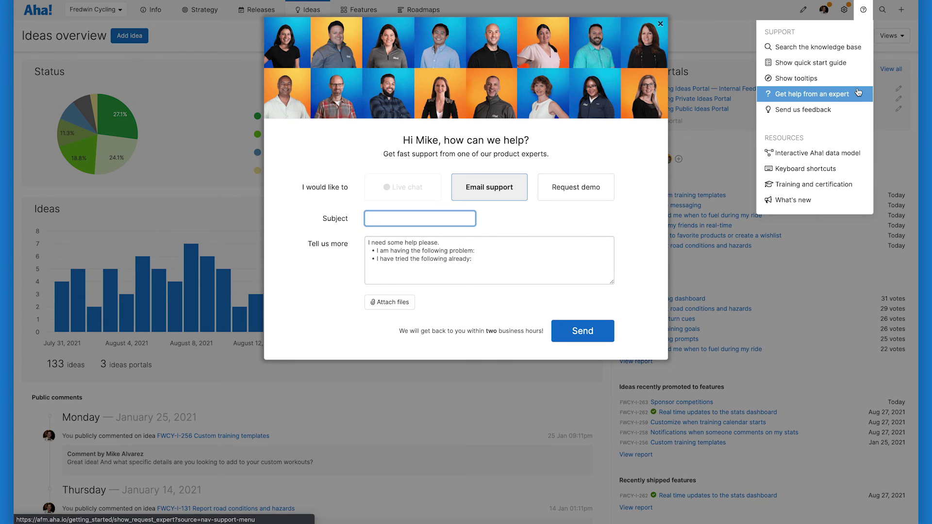